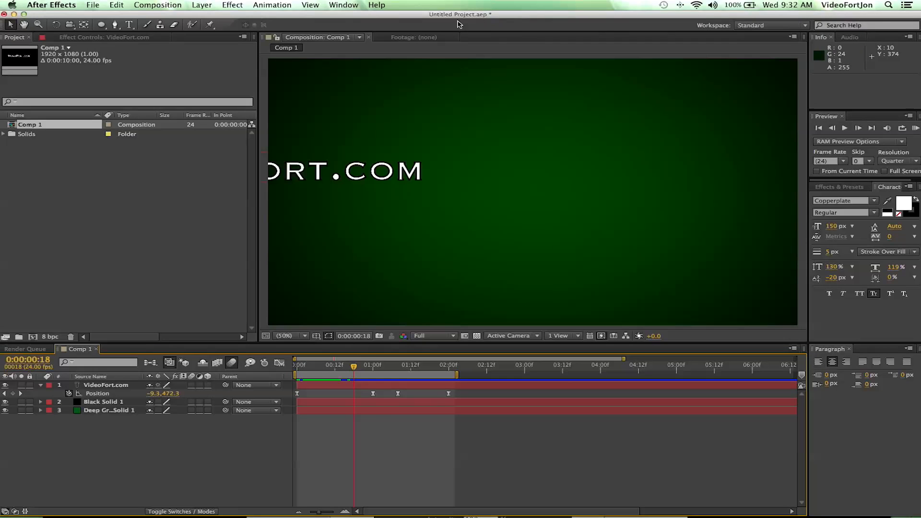
- Examine the speed graph of the VideoFort.com layer's Position in the Graph Editor and play the existing animation
{"action": "key", "text": "super+s"}
{"action": "left_click", "coordinate": [280, 364]}
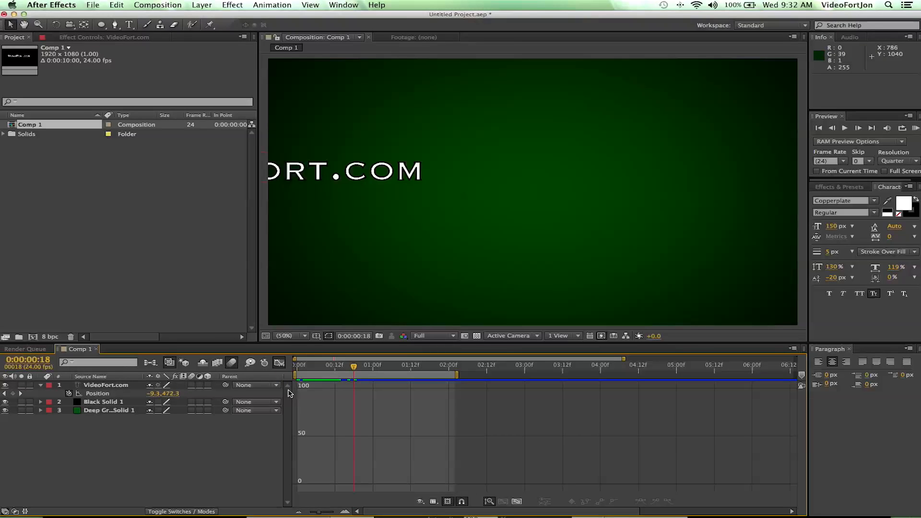
{"action": "right_click", "coordinate": [304, 439]}
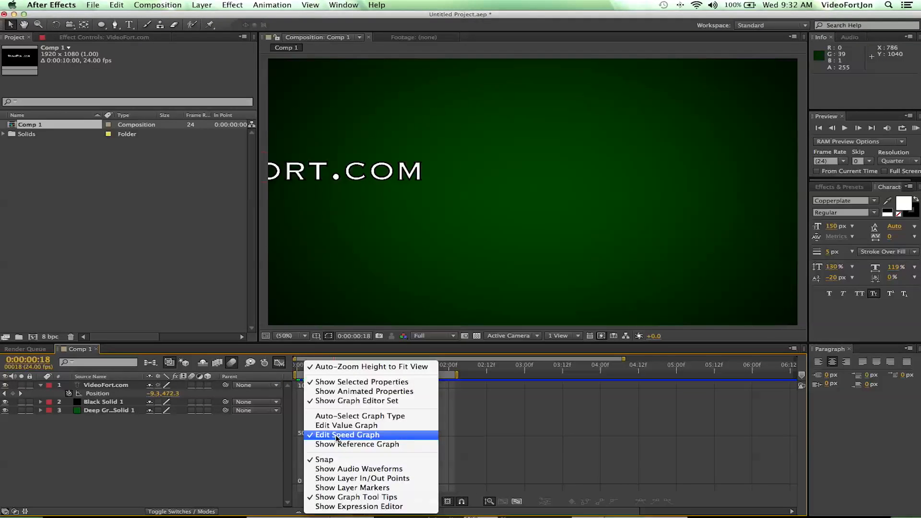
{"action": "left_click", "coordinate": [323, 437]}
{"action": "left_click", "coordinate": [118, 396]}
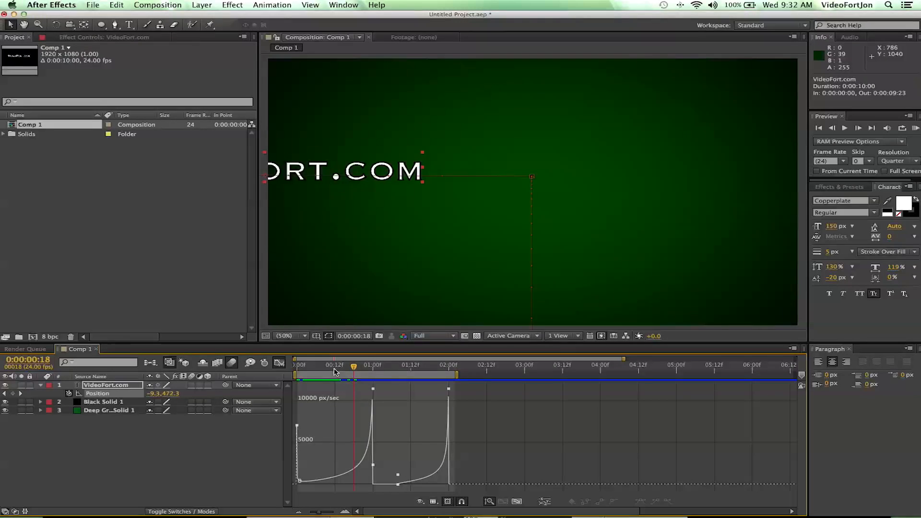
{"action": "key", "text": "space"}
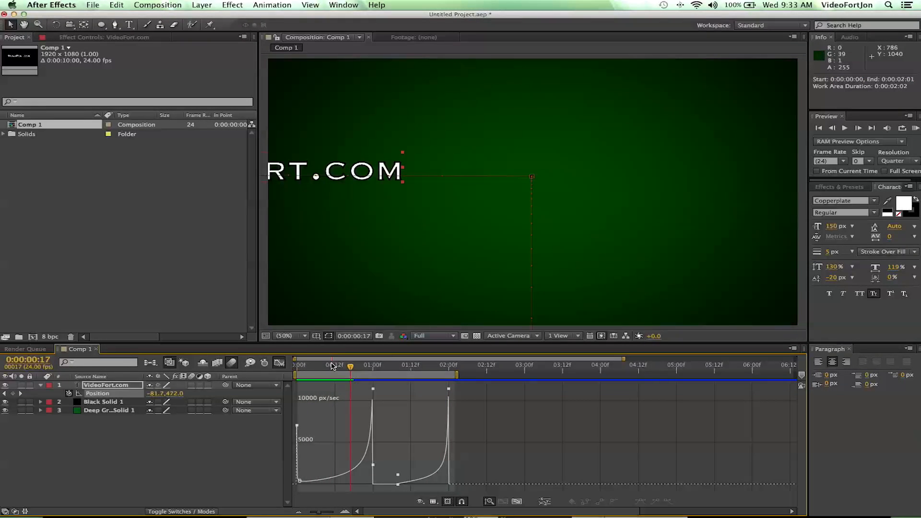
- Delete the VideoFort.com text layer and close the Graph Editor, with the current time at 0:00:00:00
{"action": "left_click_drag", "start_coordinate": [349, 368], "coordinate": [251, 375]}
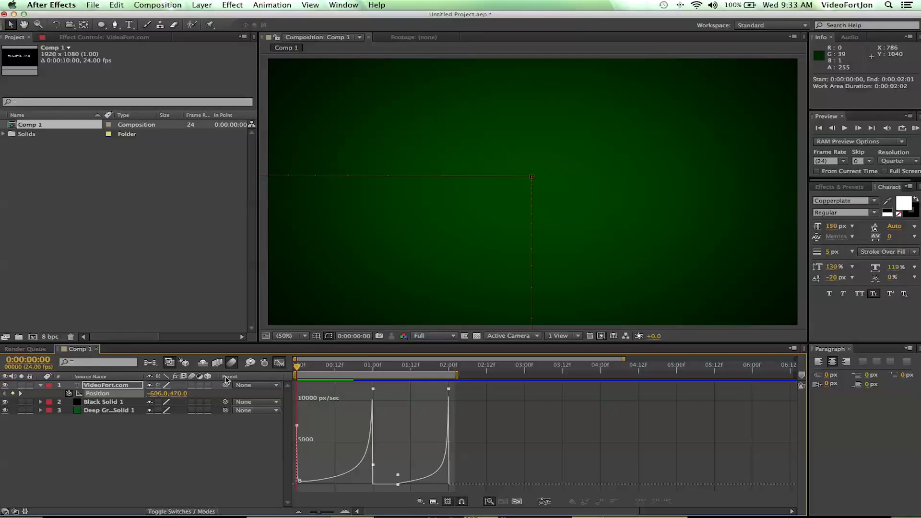
{"action": "left_click", "coordinate": [105, 388]}
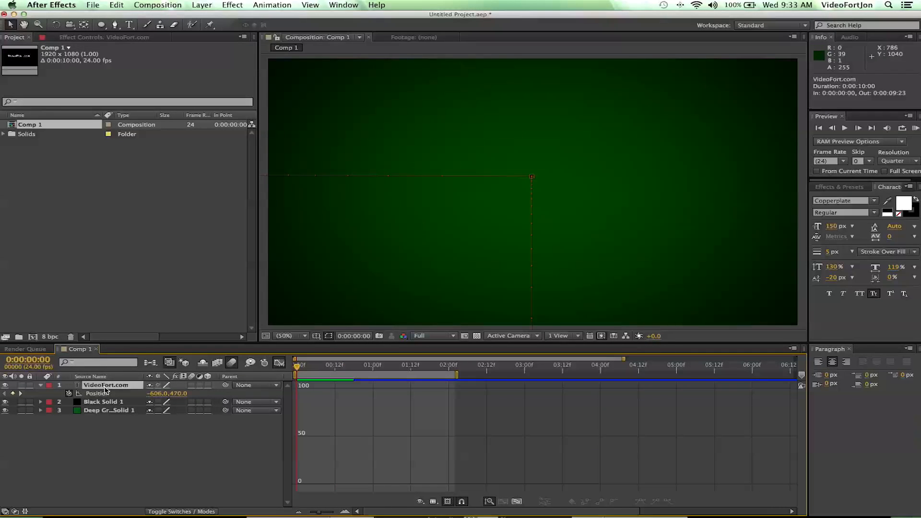
{"action": "key", "text": "Delete"}
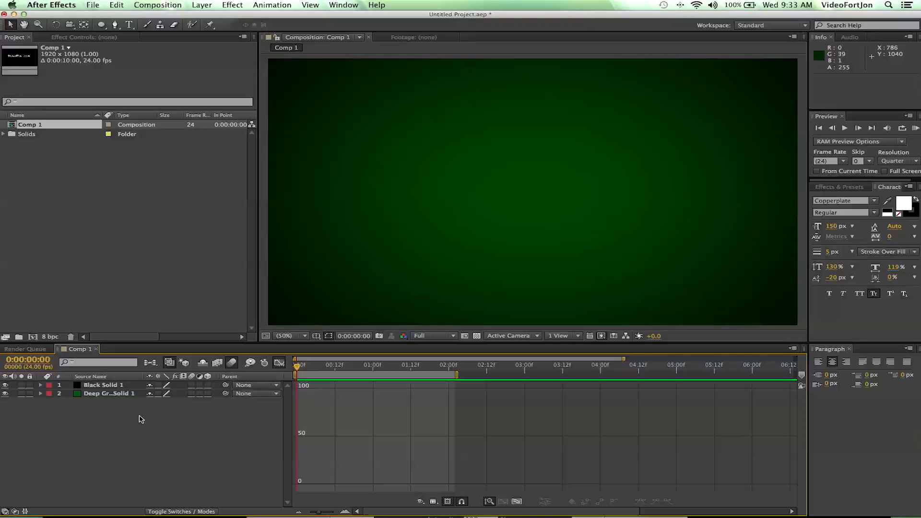
{"action": "left_click", "coordinate": [278, 364]}
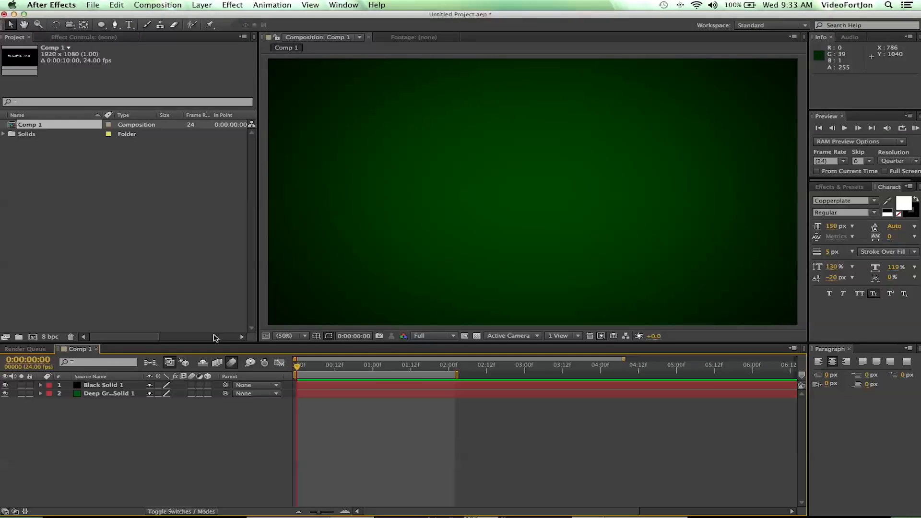
- Create a new text layer reading "VideoFort.com" in the upper middle of the composition
{"action": "left_click", "coordinate": [129, 25]}
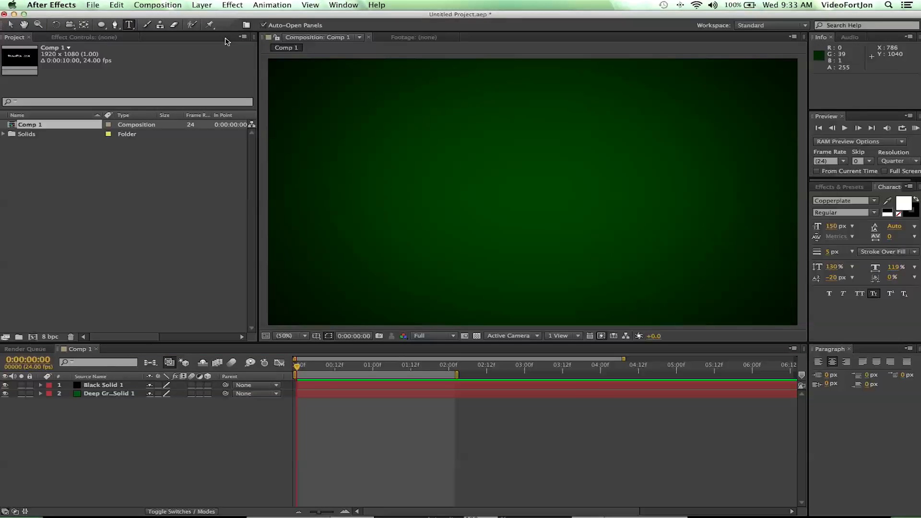
{"action": "left_click", "coordinate": [522, 169]}
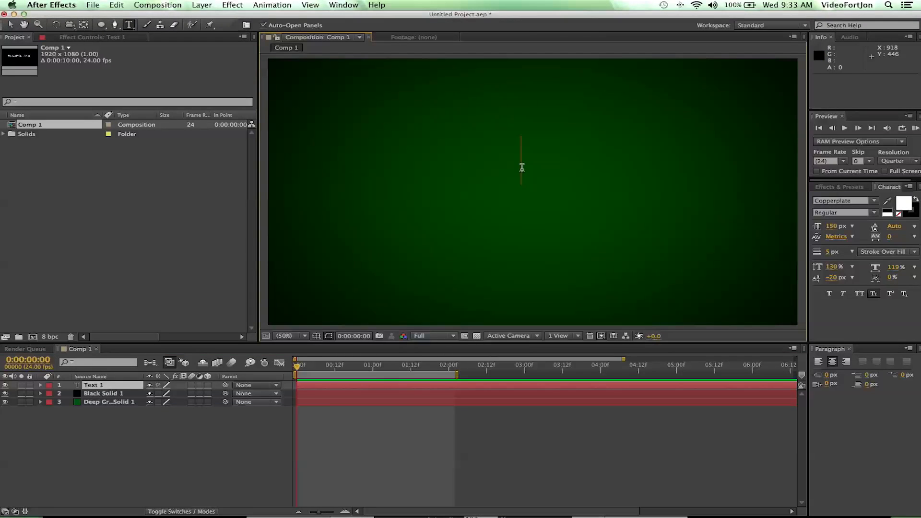
{"action": "type", "text": "VideoFort.com"}
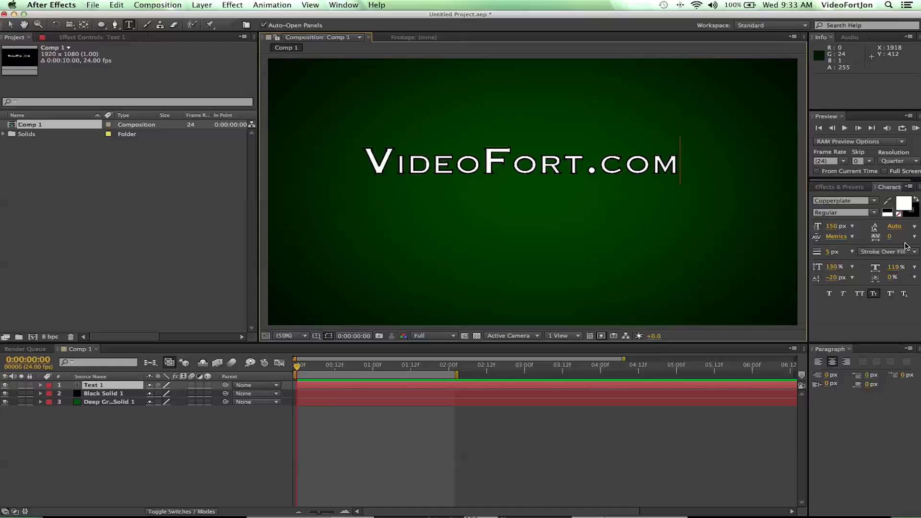
{"action": "left_click", "coordinate": [662, 231]}
{"action": "left_click", "coordinate": [11, 28]}
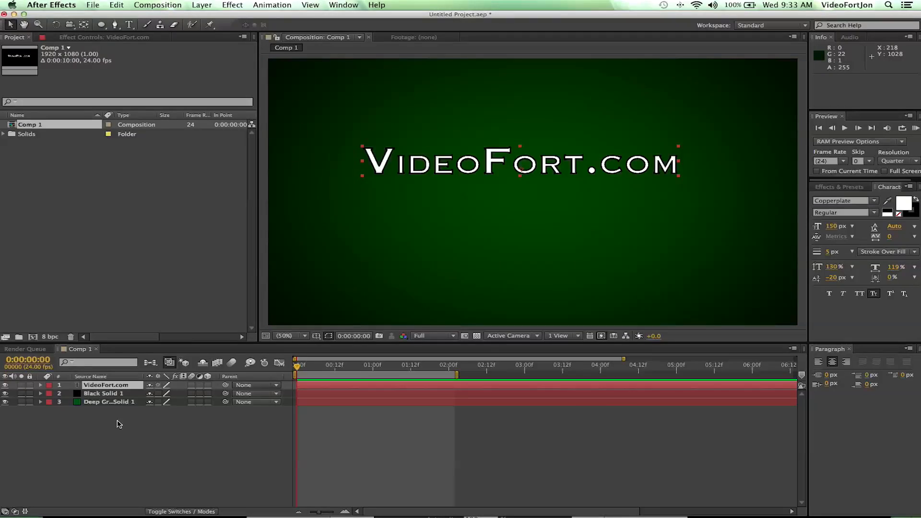
- Set a Position keyframe on the VideoFort.com layer at 0:00:00:00 with the text off-frame to the left at about -608, 446
{"action": "left_click", "coordinate": [109, 386]}
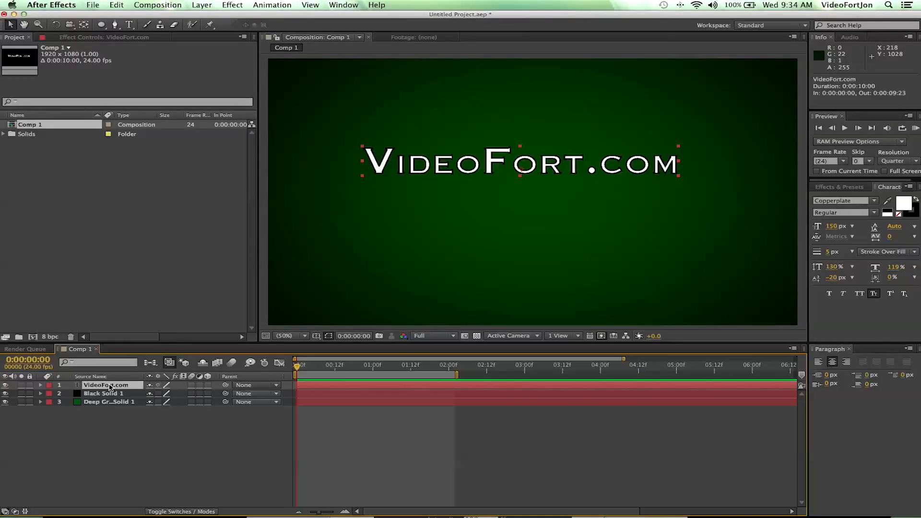
{"action": "key", "text": "p"}
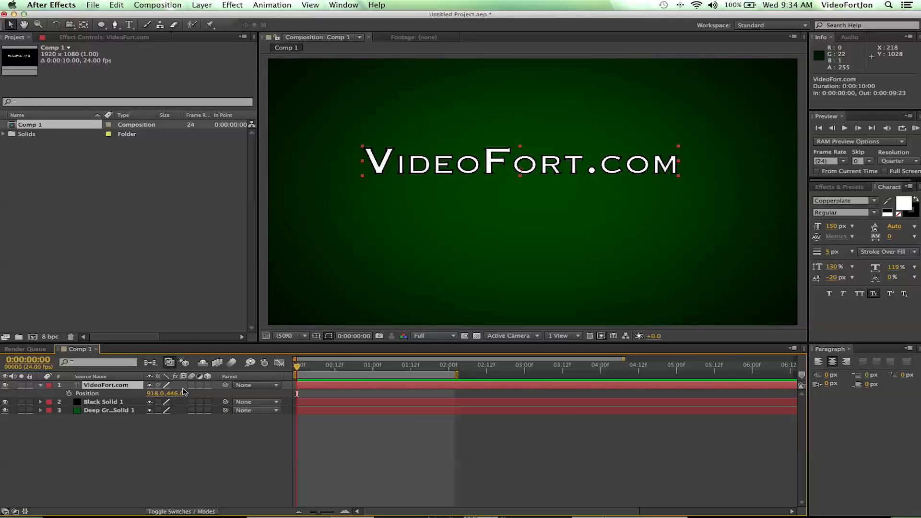
{"action": "left_click", "coordinate": [69, 393]}
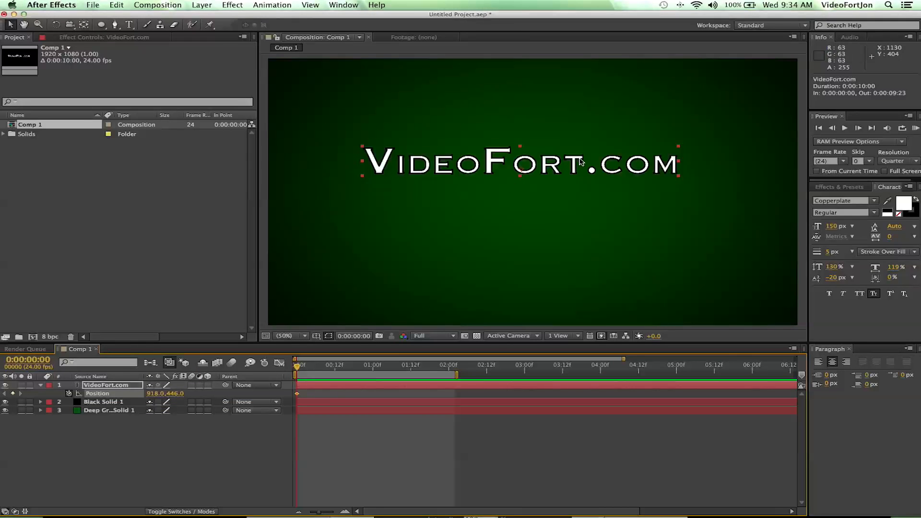
{"action": "left_click_drag", "start_coordinate": [582, 167], "coordinate": [162, 179]}
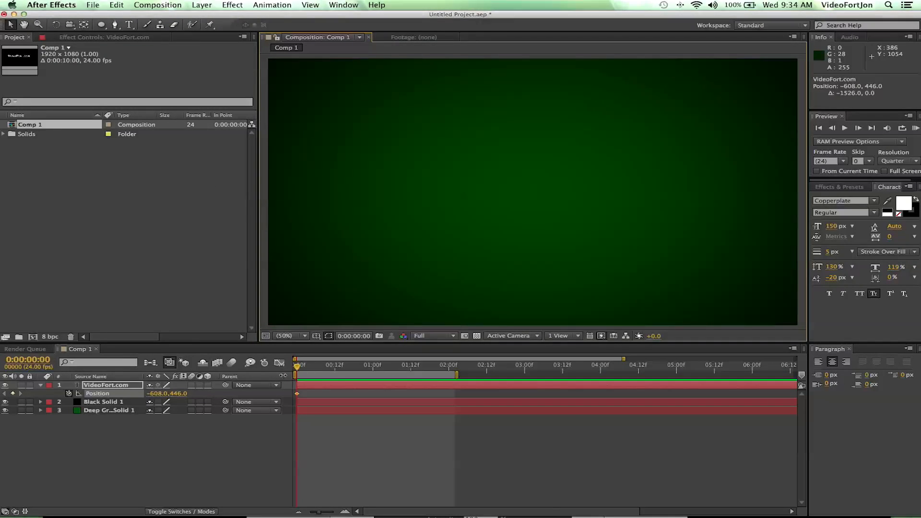
- At 0:00:01:00, move the VideoFort.com text horizontally back into the middle of the frame, to about 913, 446
{"action": "left_click_drag", "start_coordinate": [295, 367], "coordinate": [371, 383]}
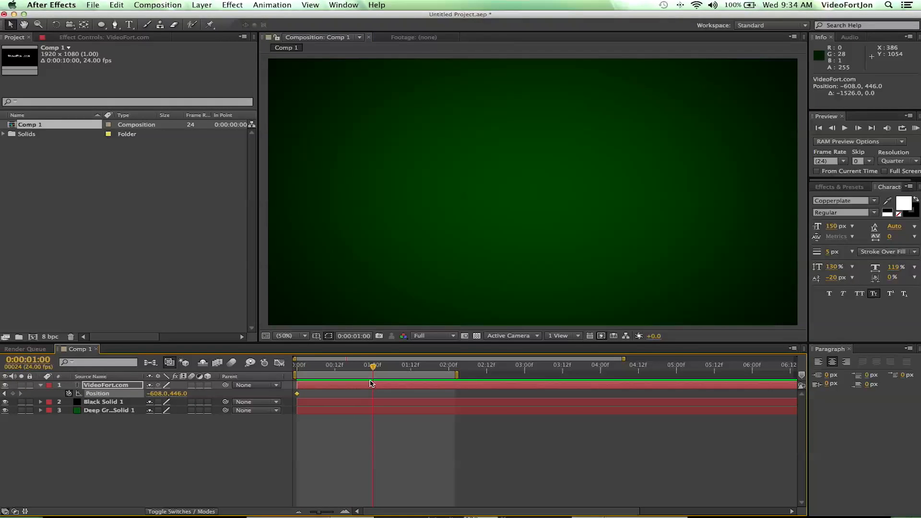
{"action": "left_click_drag", "start_coordinate": [292, 188], "coordinate": [432, 189]}
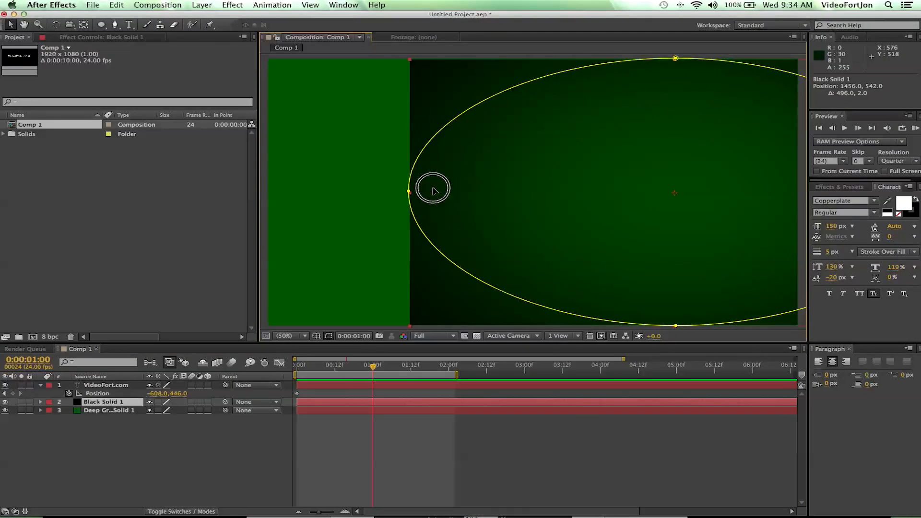
{"action": "key", "text": "super+z"}
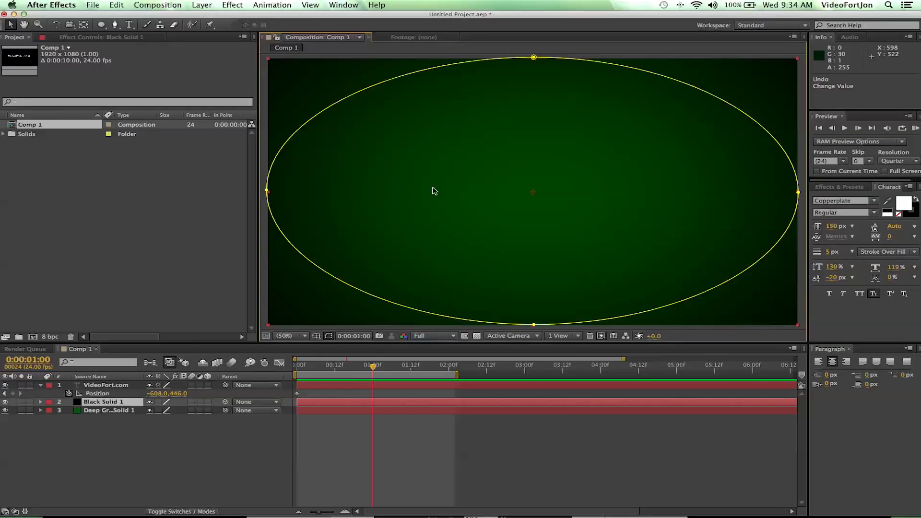
{"action": "left_click", "coordinate": [106, 385]}
{"action": "left_click_drag", "start_coordinate": [159, 397], "coordinate": [916, 425]}
{"action": "left_click", "coordinate": [501, 166]}
{"action": "left_click_drag", "start_coordinate": [501, 166], "coordinate": [564, 165]}
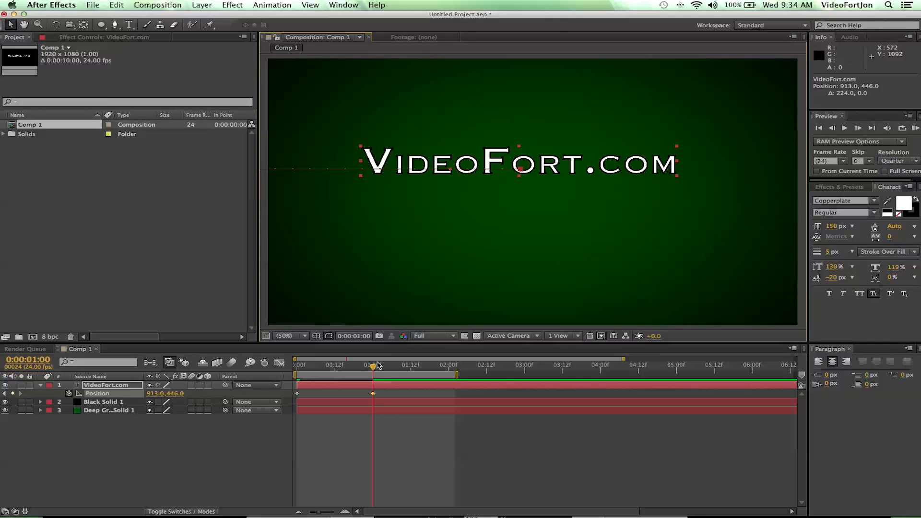
- At 0:00:02:00, move the VideoFort.com text straight down below the frame, to about 913, 1242
{"action": "left_click_drag", "start_coordinate": [374, 367], "coordinate": [450, 366]}
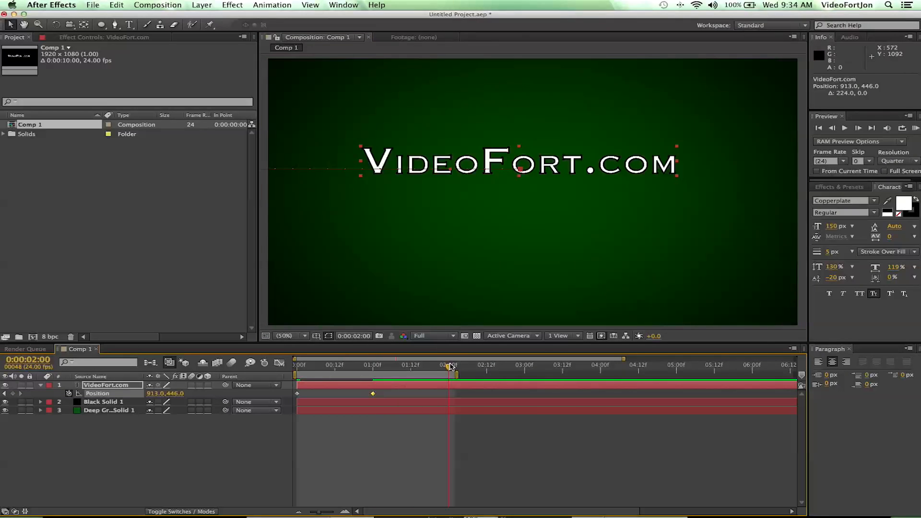
{"action": "left_click_drag", "start_coordinate": [556, 170], "coordinate": [546, 365]}
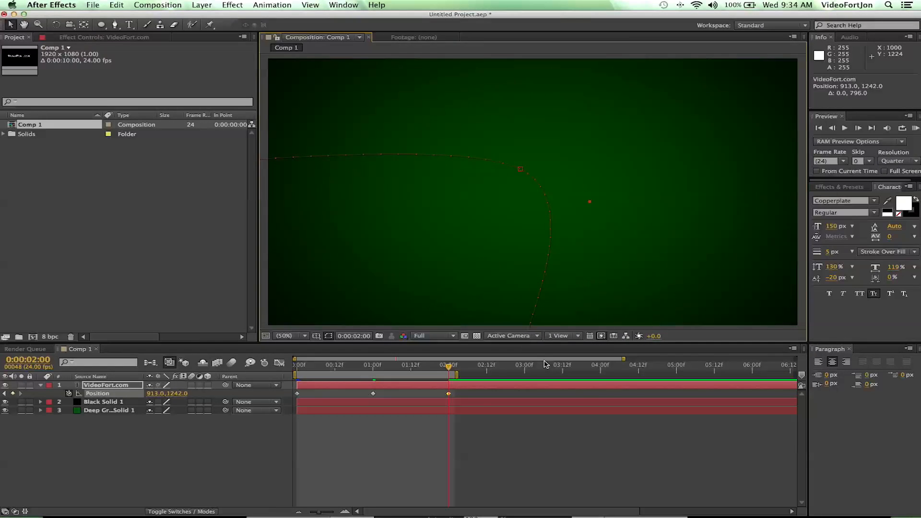
- Convert the motion path's point at the one-second keyframe to a sharp linear corner and preview the animation
{"action": "left_click", "coordinate": [115, 26]}
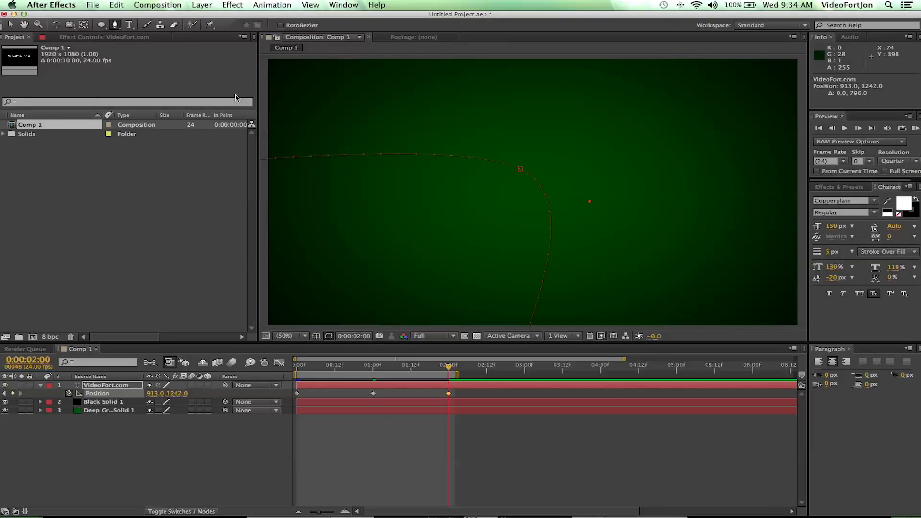
{"action": "left_click", "coordinate": [520, 169]}
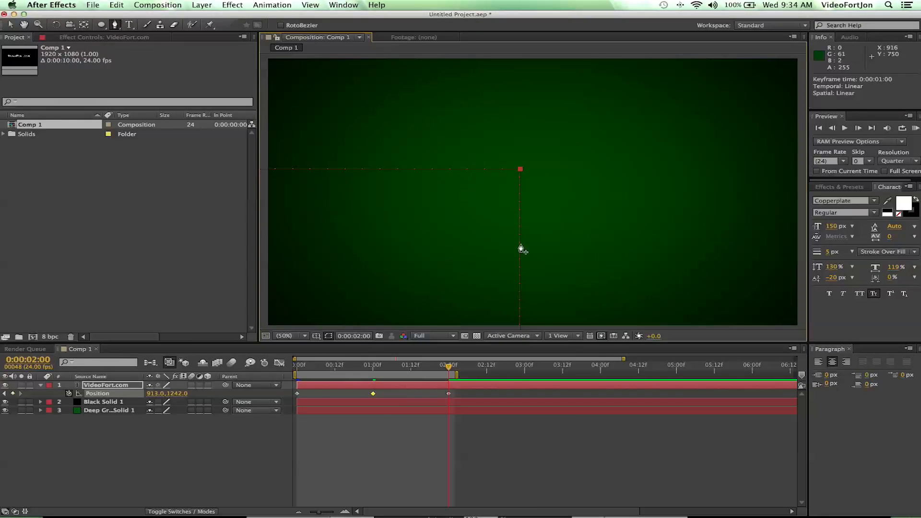
{"action": "left_click", "coordinate": [10, 25]}
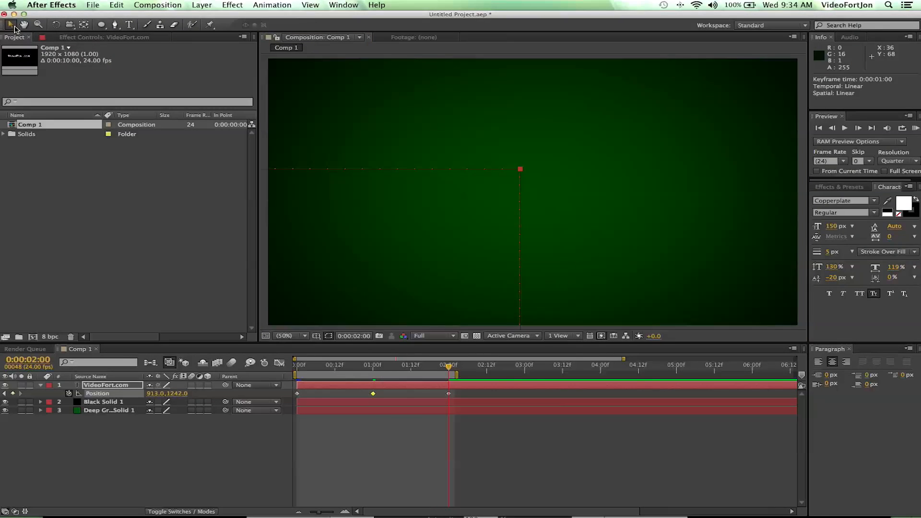
{"action": "key", "text": "KP_0"}
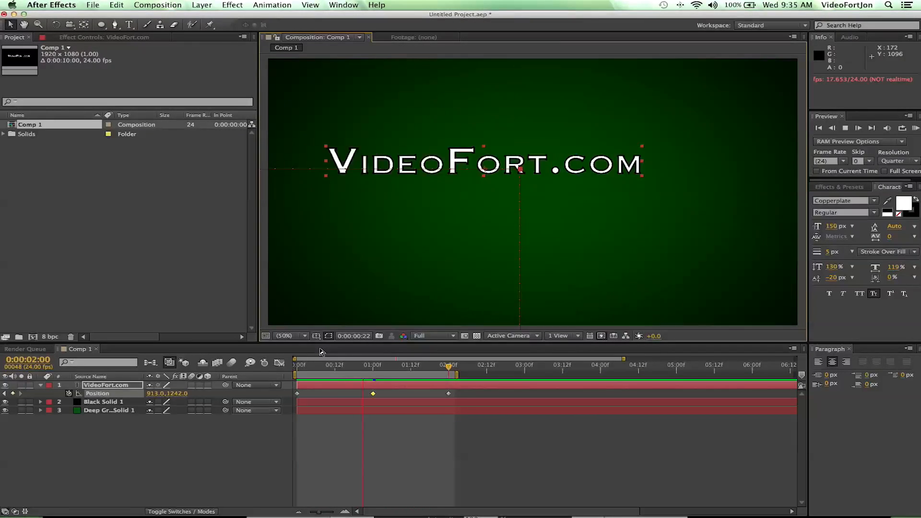
{"action": "key", "text": "space"}
- Copy the Position keyframe at 0:00:01:00 and paste it at 0:00:01:07 so the text holds in place
{"action": "left_click", "coordinate": [374, 394]}
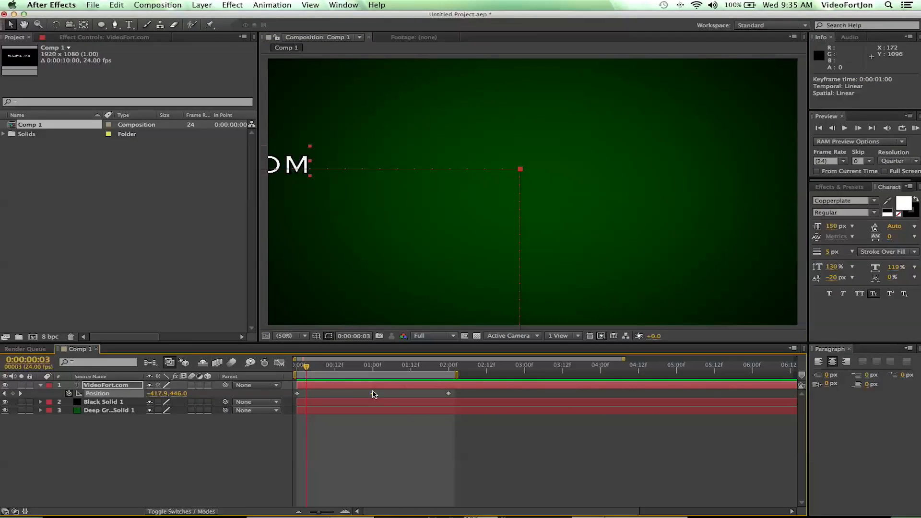
{"action": "key", "text": "super+c"}
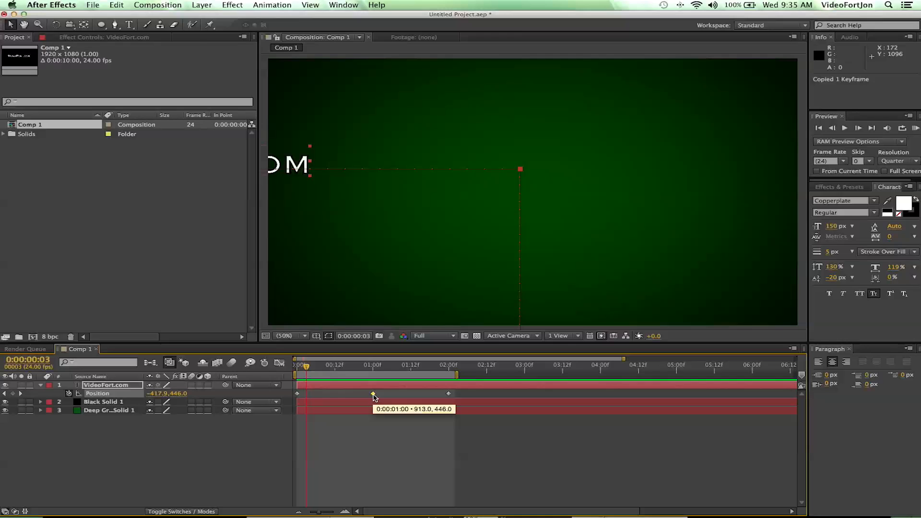
{"action": "left_click", "coordinate": [374, 394]}
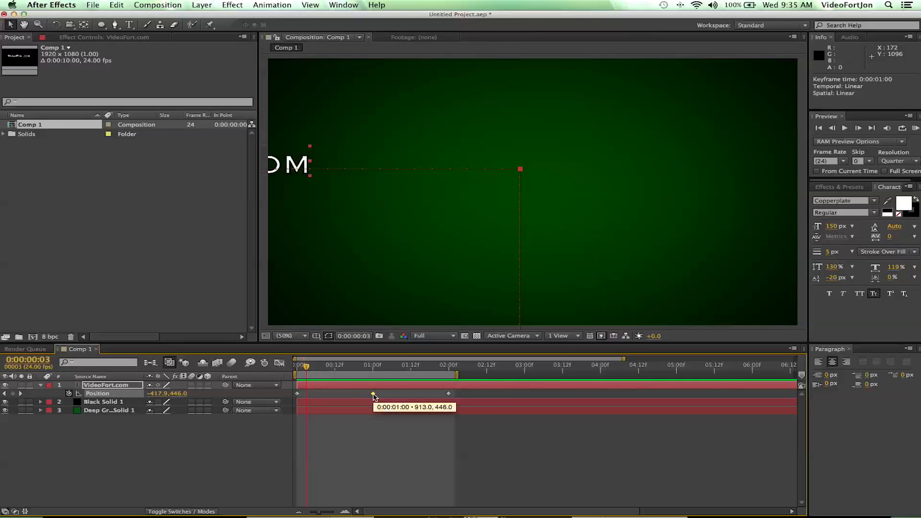
{"action": "key", "text": "super+c"}
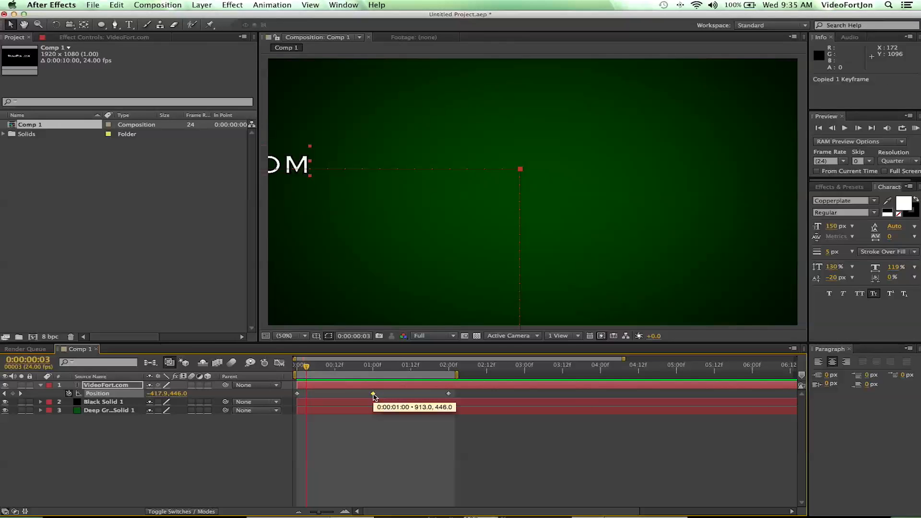
{"action": "left_click", "coordinate": [312, 371]}
{"action": "left_click_drag", "start_coordinate": [312, 370], "coordinate": [393, 371]}
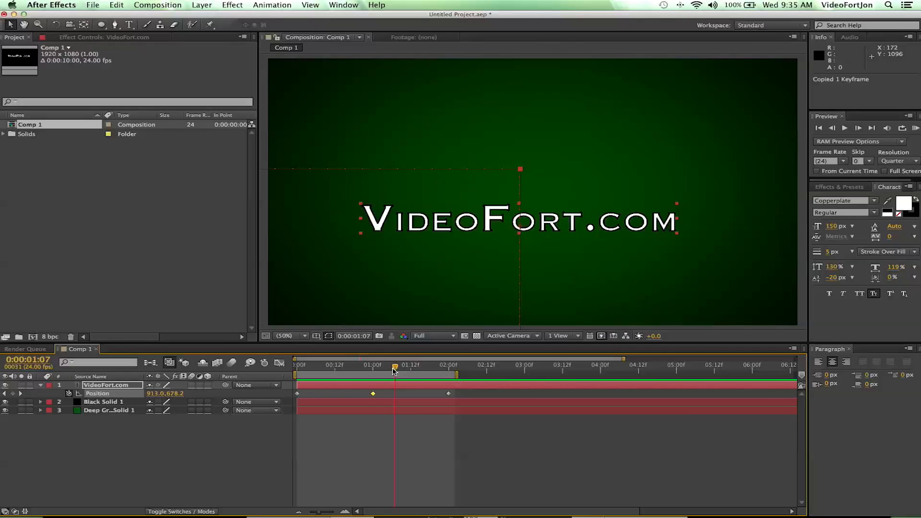
{"action": "key", "text": "super+v"}
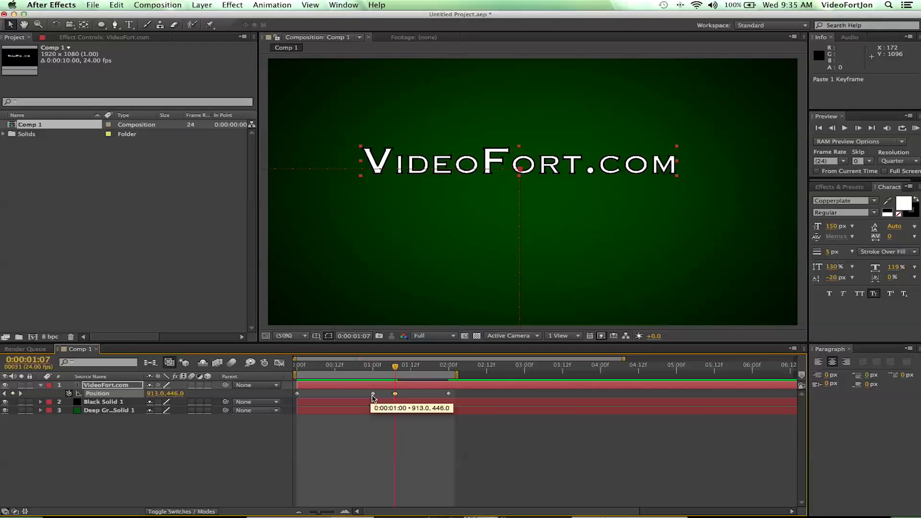
- Preview the text animation from the beginning of the composition
{"action": "left_click_drag", "start_coordinate": [393, 371], "coordinate": [298, 370]}
{"action": "key", "text": "space"}
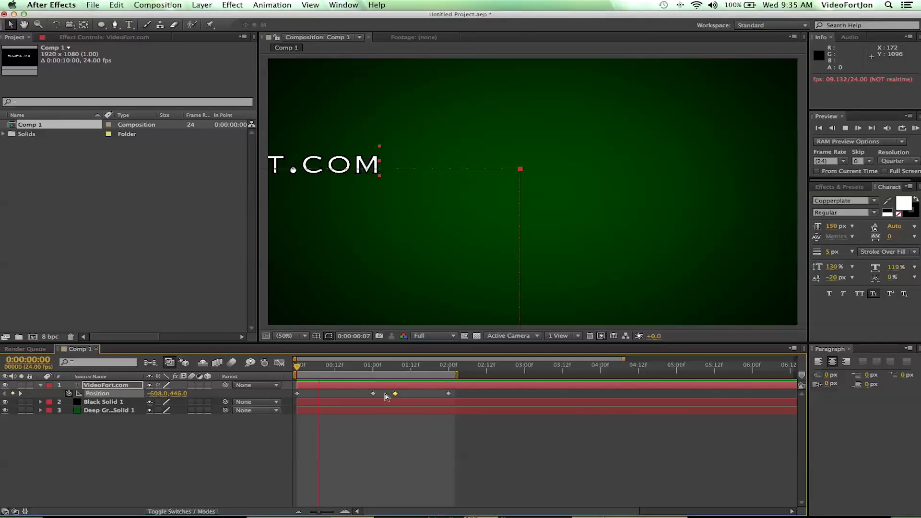
{"action": "key", "text": "space"}
- Apply Easy Ease to all four Position keyframes of the VideoFort.com layer and preview the motion from the start
{"action": "left_click_drag", "start_coordinate": [461, 391], "coordinate": [296, 395]}
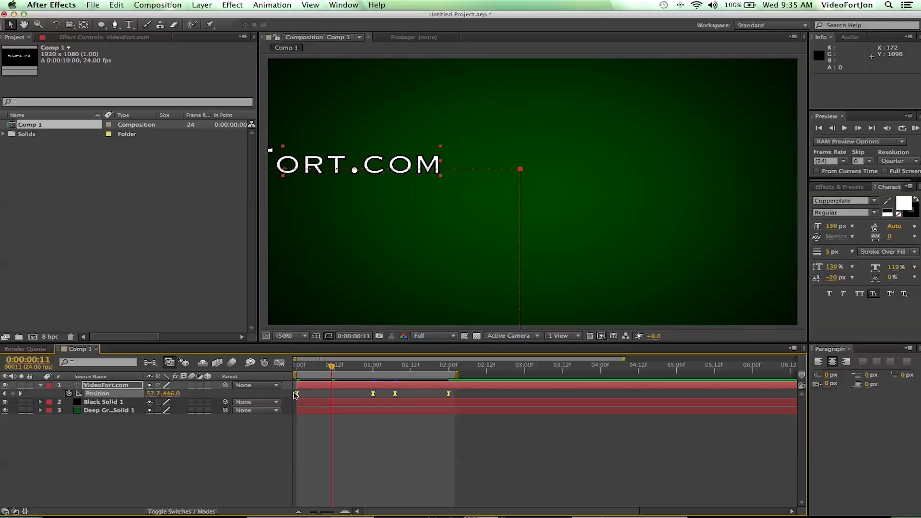
{"action": "left_click_drag", "start_coordinate": [333, 367], "coordinate": [296, 392]}
{"action": "key", "text": "space"}
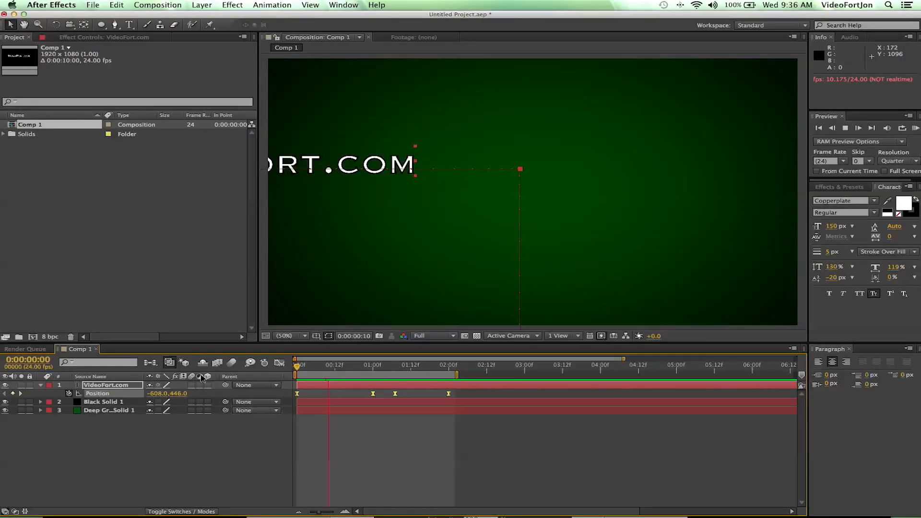
- Show the VideoFort.com layer's Position in the Graph Editor, view its value graph, and switch back to the speed graph
{"action": "left_click", "coordinate": [103, 396]}
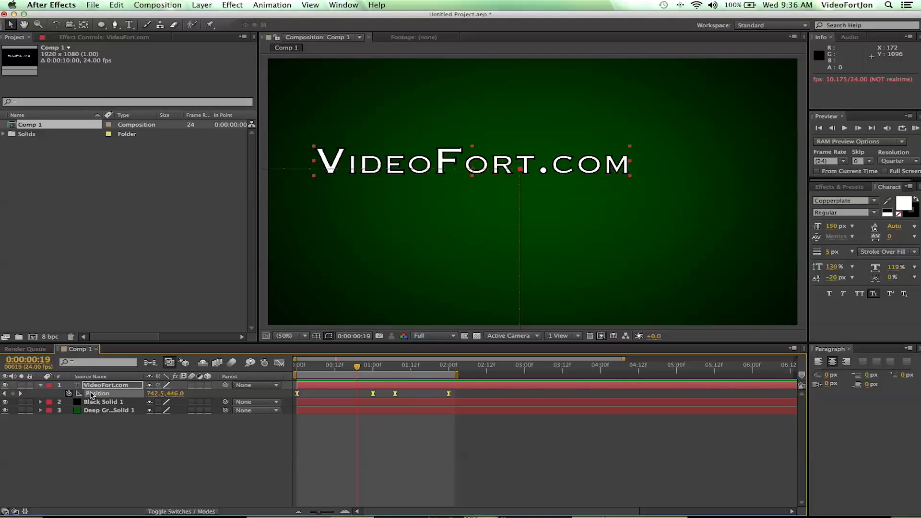
{"action": "left_click", "coordinate": [280, 363]}
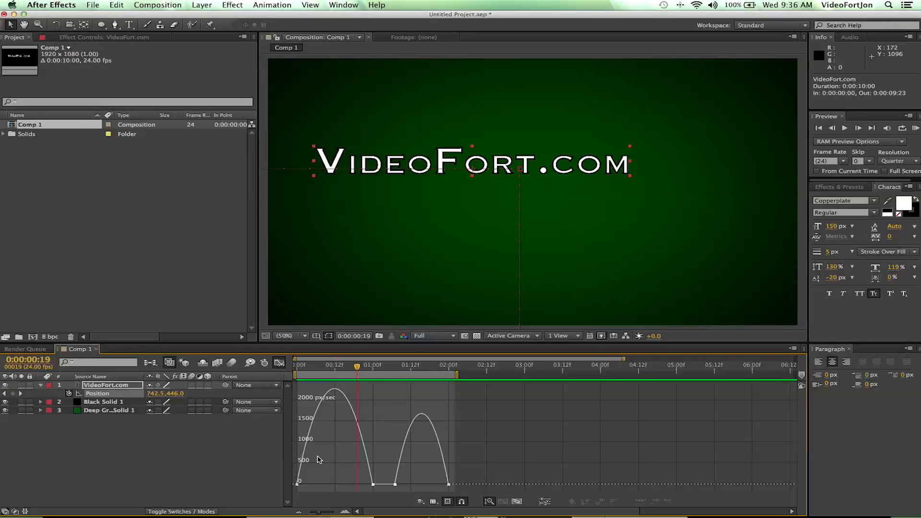
{"action": "right_click", "coordinate": [339, 440]}
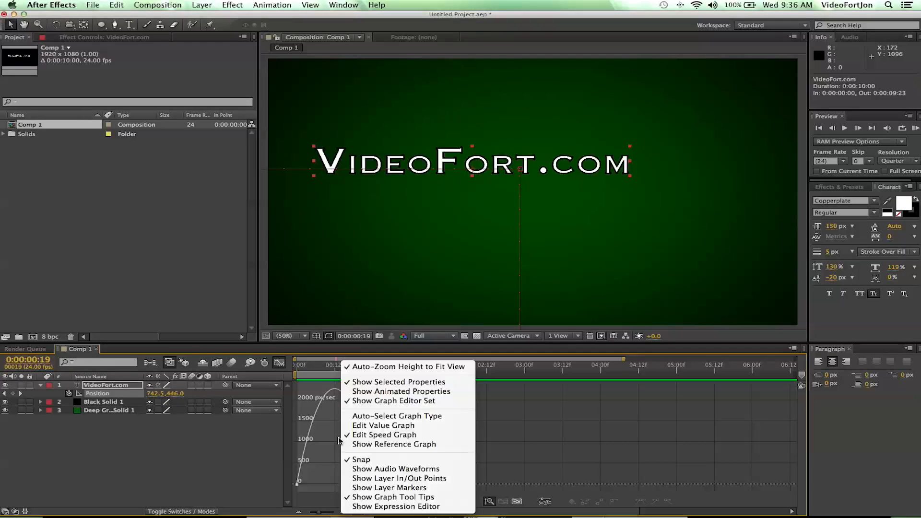
{"action": "left_click", "coordinate": [364, 426]}
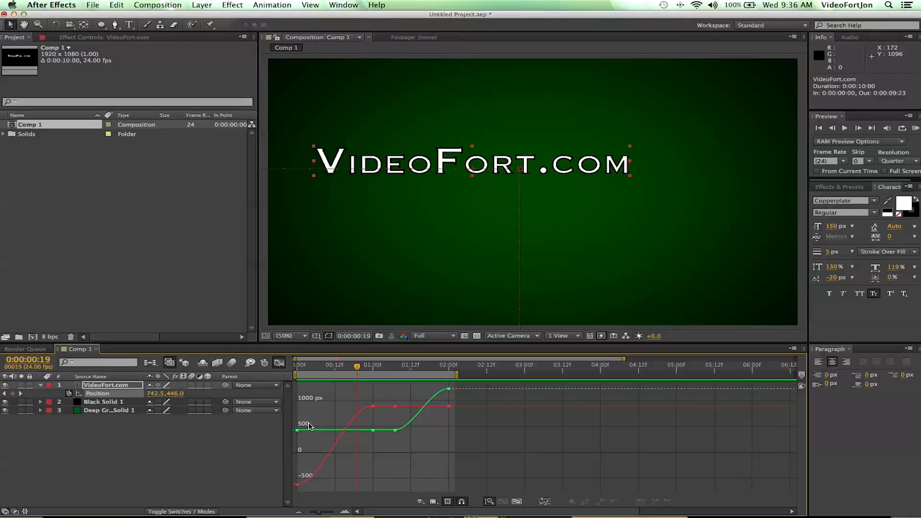
{"action": "right_click", "coordinate": [336, 417]}
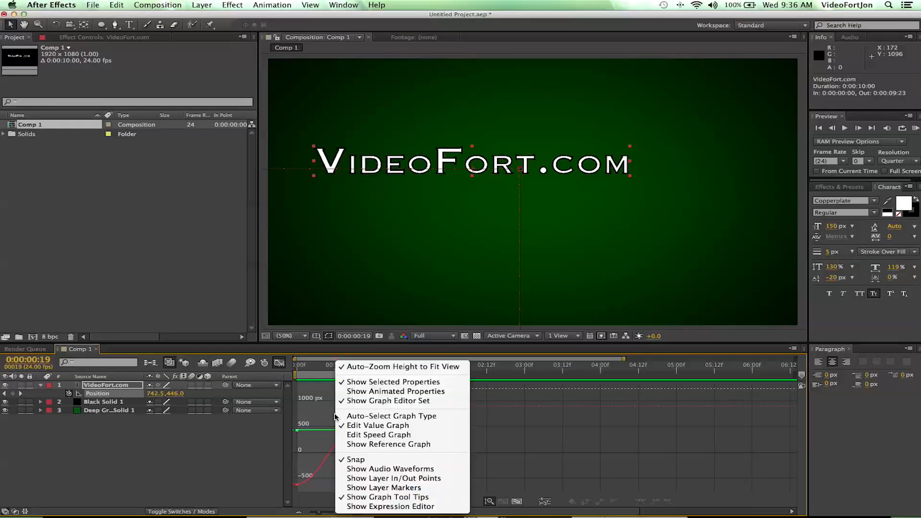
{"action": "left_click", "coordinate": [356, 437]}
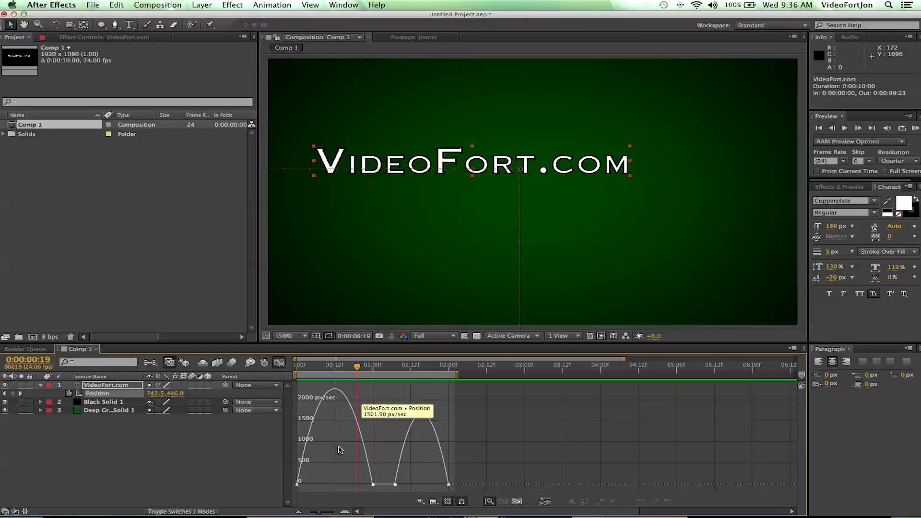
- Reshape the slide-in's speed curve to start at about 3120 px/sec at 0:00:00:00 and ease gradually into the one-second keyframe
{"action": "left_click_drag", "start_coordinate": [358, 369], "coordinate": [321, 367]}
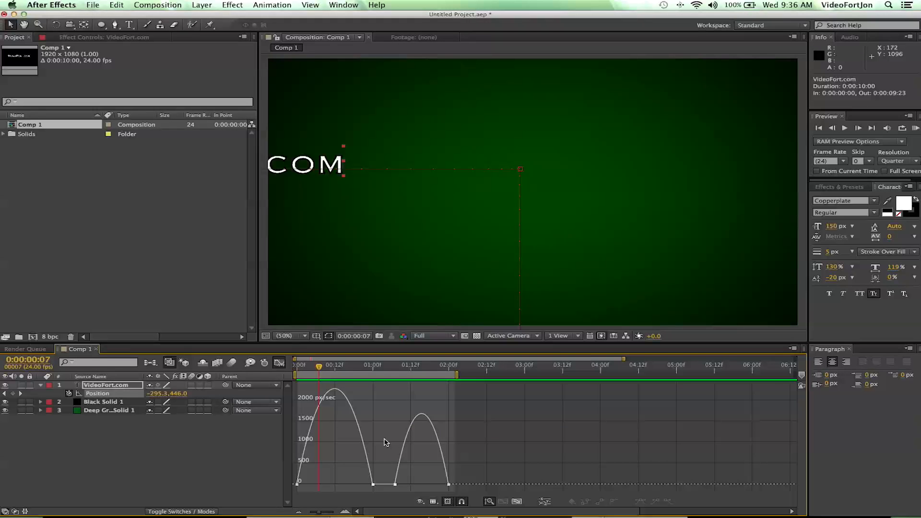
{"action": "left_click_drag", "start_coordinate": [318, 366], "coordinate": [288, 368]}
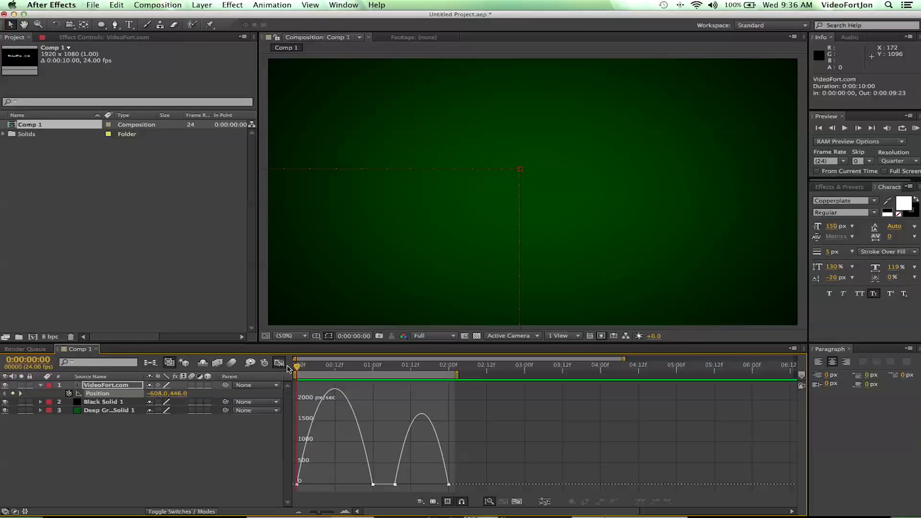
{"action": "left_click", "coordinate": [297, 484]}
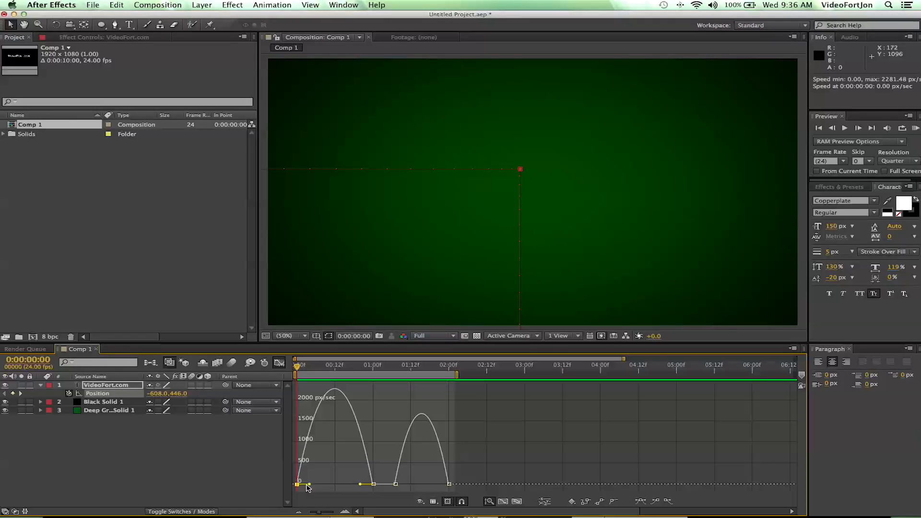
{"action": "left_click_drag", "start_coordinate": [310, 485], "coordinate": [249, 378]}
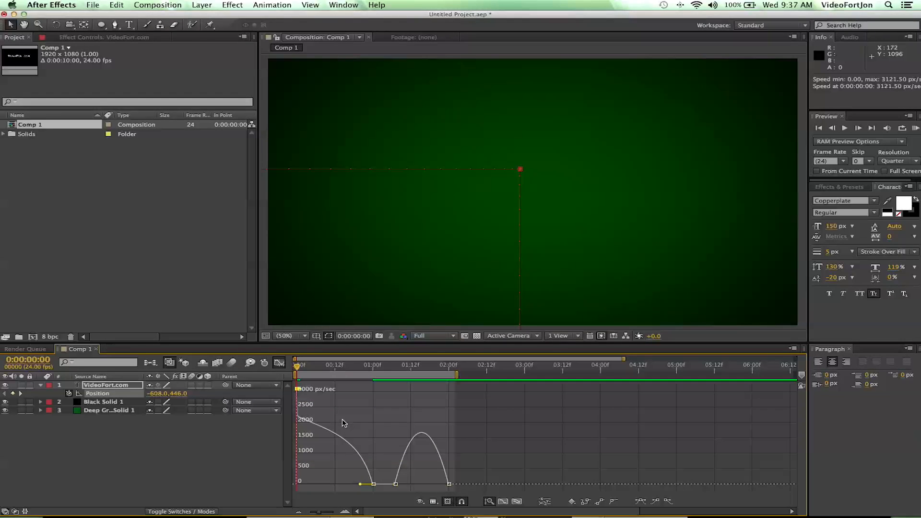
{"action": "left_click_drag", "start_coordinate": [360, 485], "coordinate": [299, 492]}
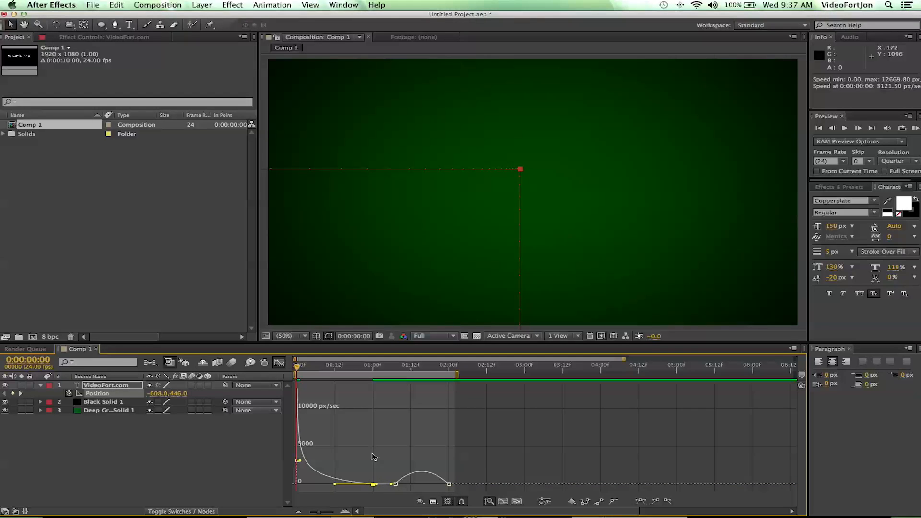
- Extend the easing handles of the 0:00:01:07 and 0:00:02:00 keyframes toward each other to give the drop a sharp mid-motion speed peak
{"action": "left_click", "coordinate": [394, 485]}
{"action": "left_click_drag", "start_coordinate": [395, 485], "coordinate": [413, 484]}
{"action": "mouse_move", "coordinate": [450, 487]}
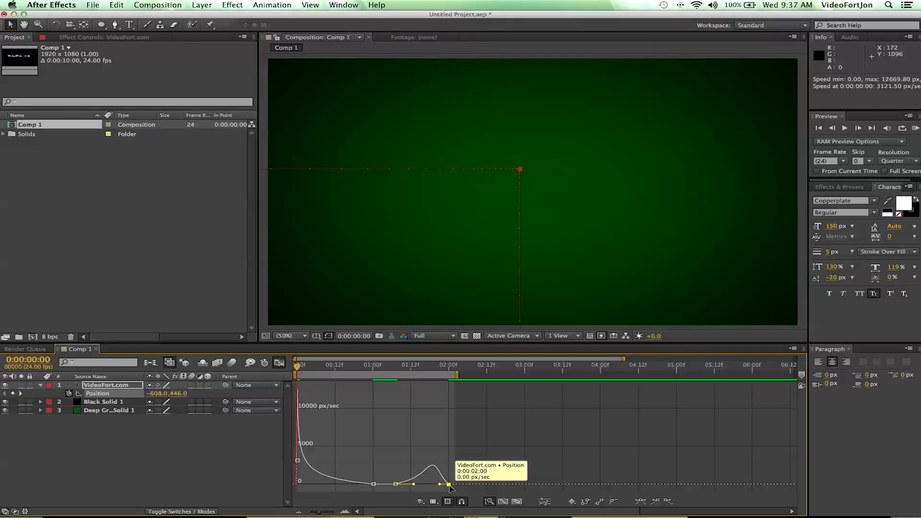
{"action": "left_click_drag", "start_coordinate": [442, 487], "coordinate": [406, 496]}
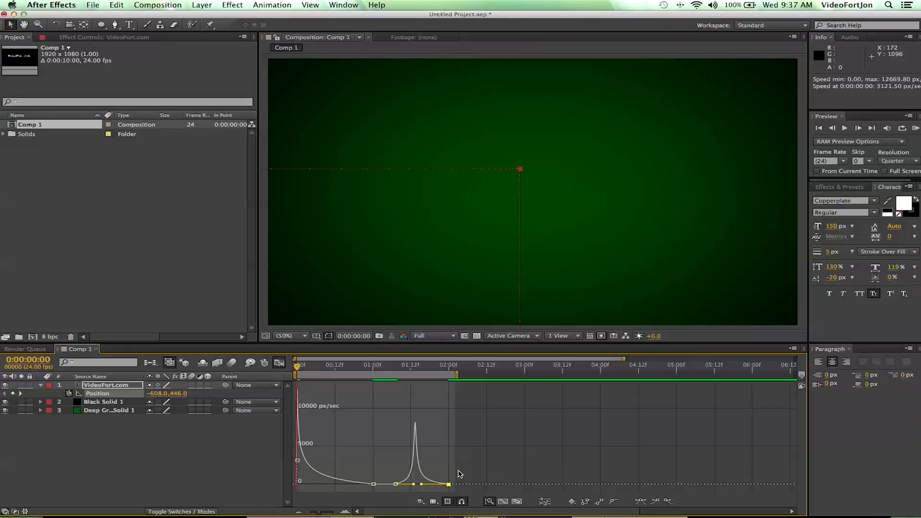
- Preview the text animation from the start of the composition with the reshaped speed curves
{"action": "left_click", "coordinate": [348, 366]}
{"action": "left_click_drag", "start_coordinate": [348, 366], "coordinate": [293, 364]}
{"action": "key", "text": "space"}
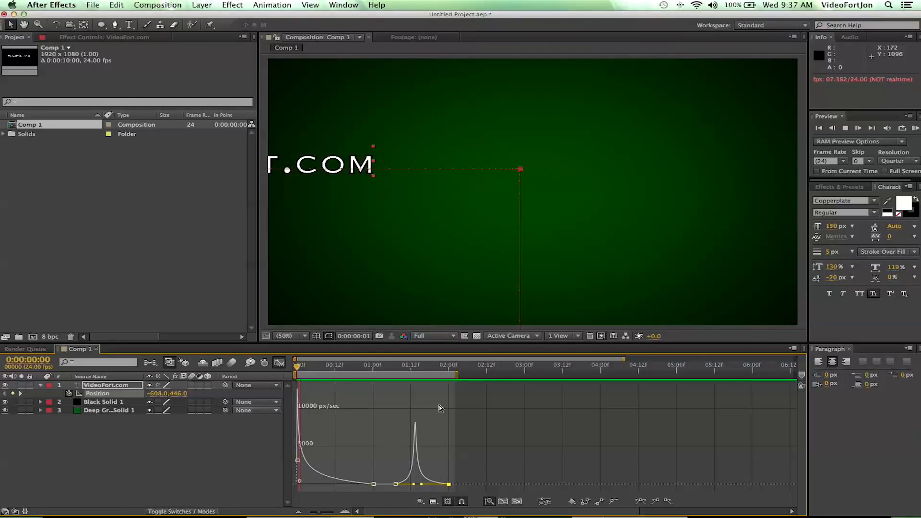
{"action": "key", "text": "space"}
- Move the drop's speed peak to the 0:00:01:07 keyframe so the text falls fast and slows toward two seconds, and preview it
{"action": "left_click_drag", "start_coordinate": [415, 484], "coordinate": [452, 397]}
{"action": "key", "text": "space"}
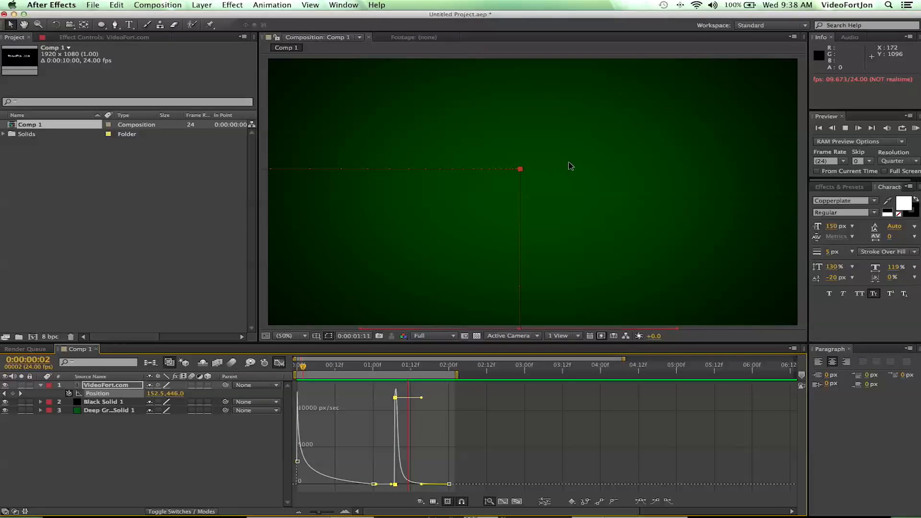
{"action": "key", "text": "space"}
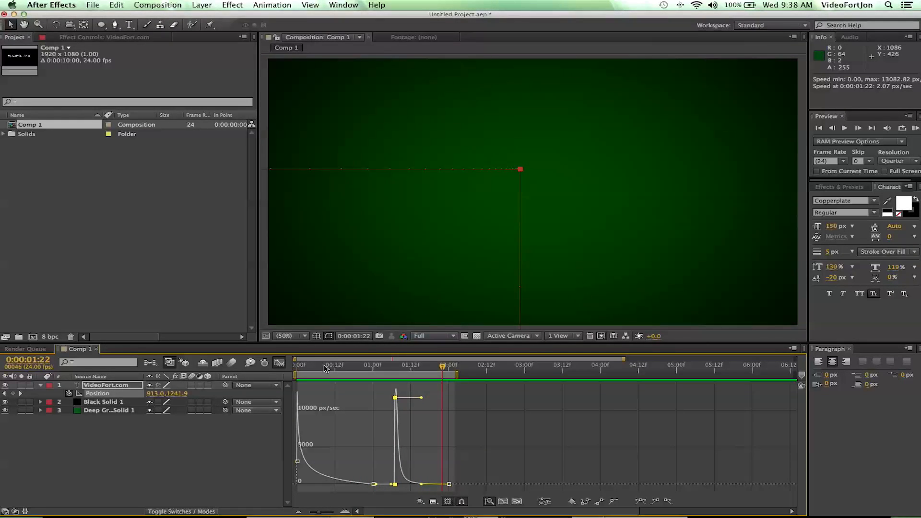
- Reshape the slide-in's speed curve to start slowly at zero and peak just before the one-second keyframe, and preview it
{"action": "left_click", "coordinate": [324, 368]}
{"action": "left_click_drag", "start_coordinate": [297, 462], "coordinate": [371, 392]}
{"action": "left_click_drag", "start_coordinate": [298, 486], "coordinate": [334, 484]}
{"action": "key", "text": "space"}
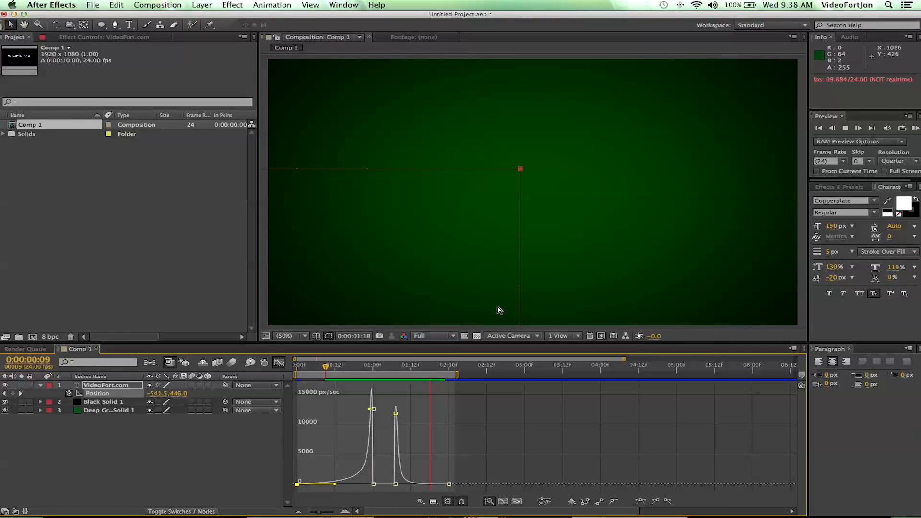
{"action": "key", "text": "space"}
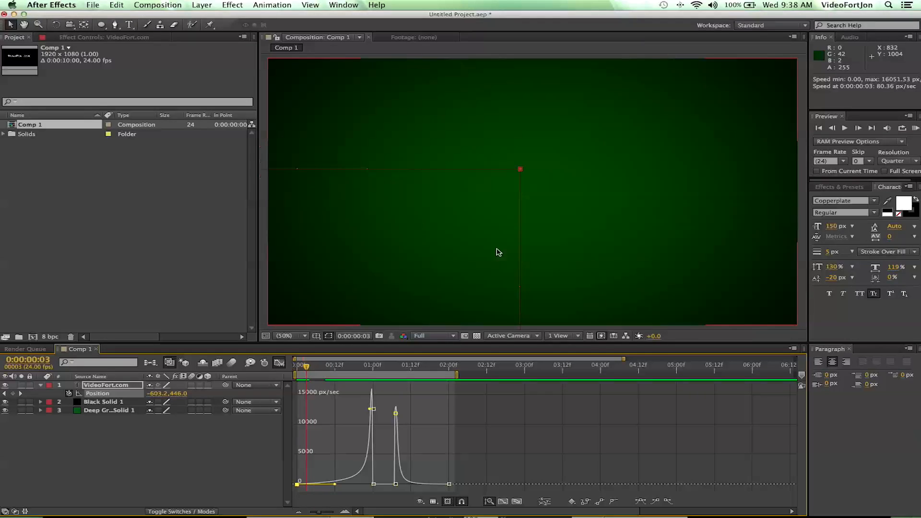
- Enable motion blur for the composition and the VideoFort.com layer, and review the blurred motion up to 0:00:01:13
{"action": "left_click", "coordinate": [236, 363]}
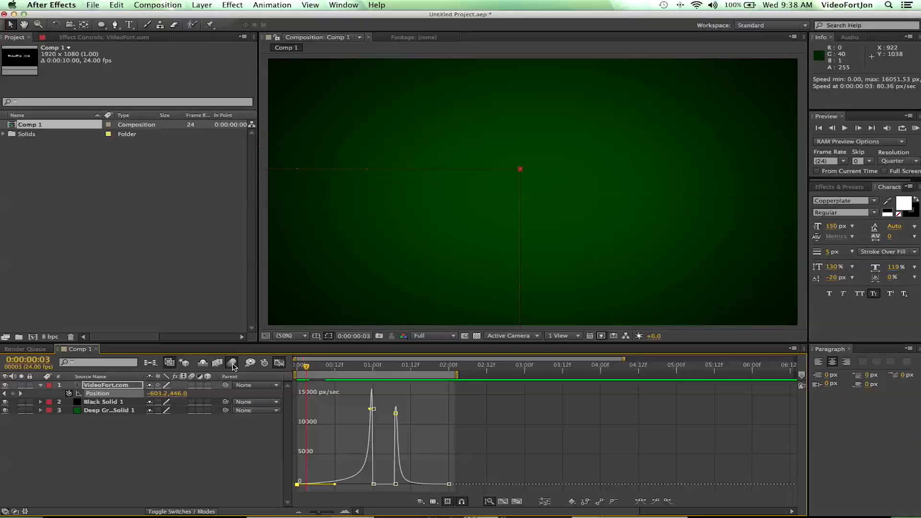
{"action": "left_click", "coordinate": [192, 386]}
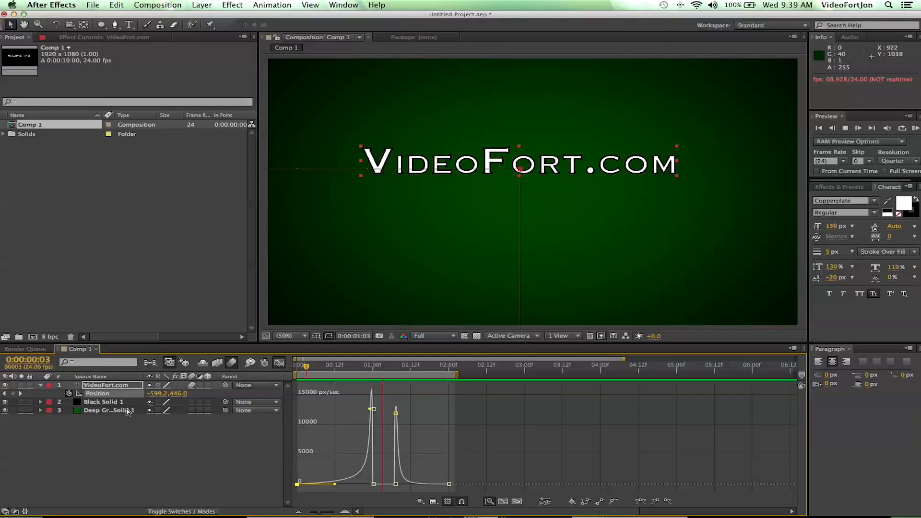
{"action": "key", "text": "space"}
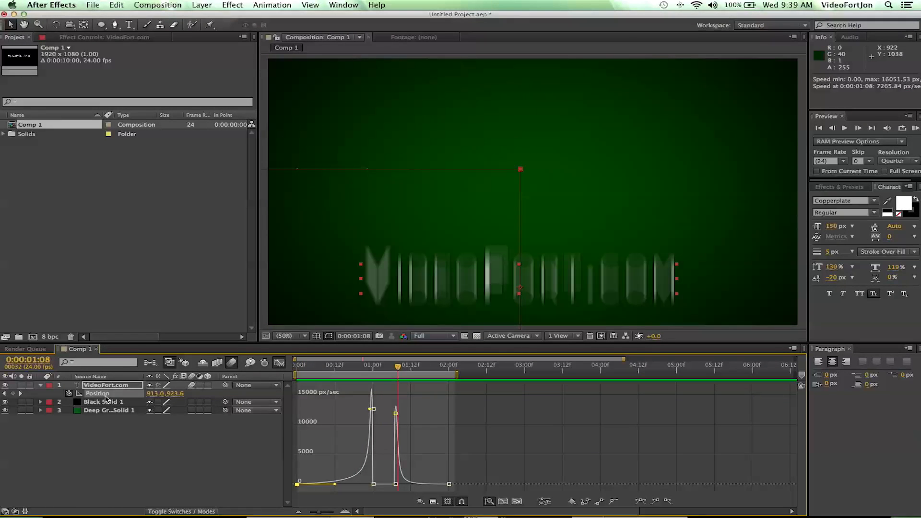
{"action": "left_click_drag", "start_coordinate": [305, 375], "coordinate": [414, 373]}
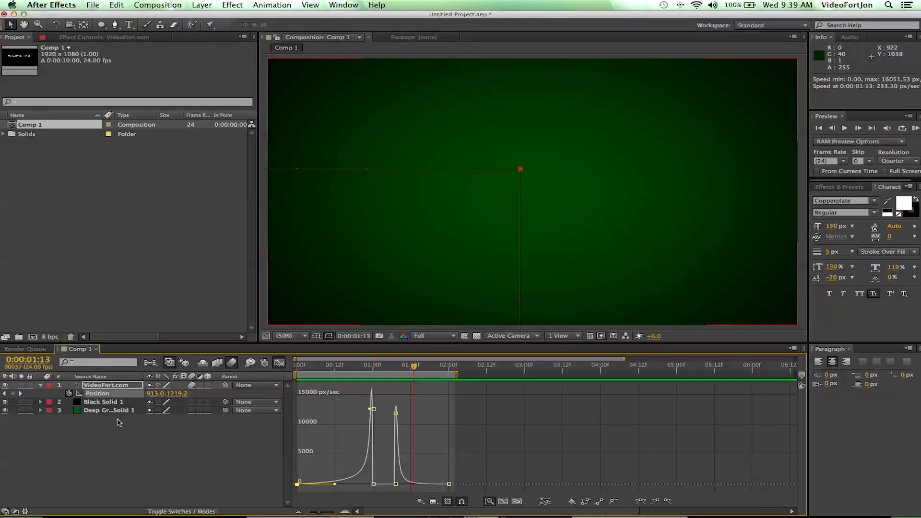